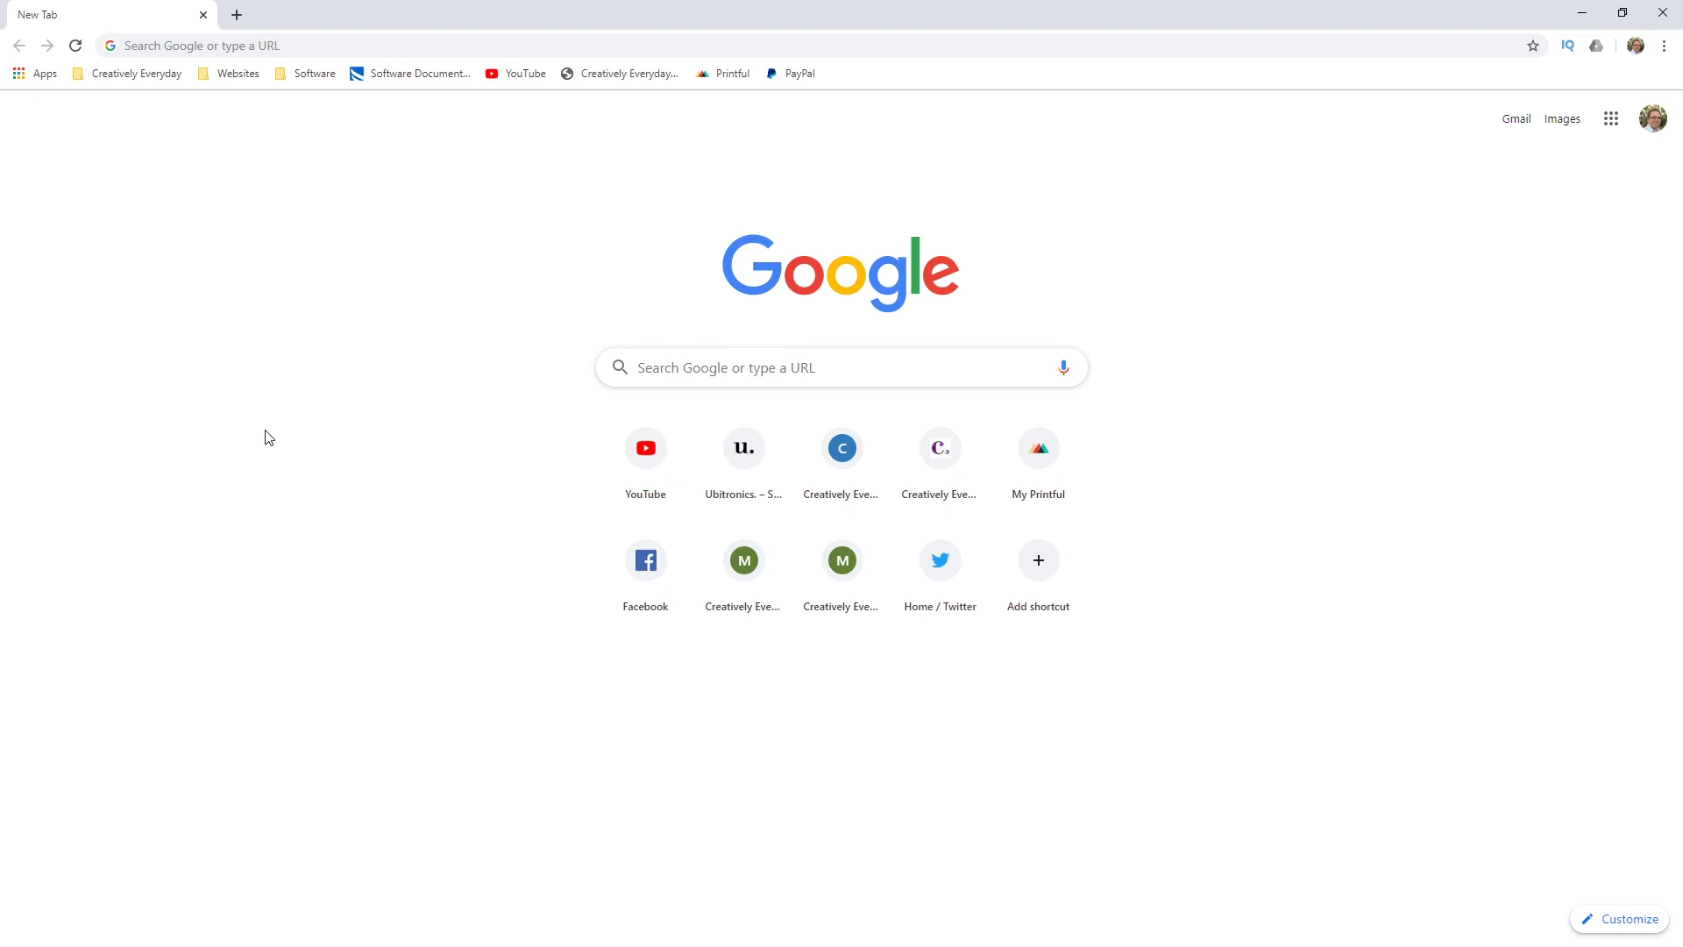
# Search Google for 'media creation tool' from Chrome's address bar.
pyautogui.click(264, 45)
pyautogui.write('media creation tool')
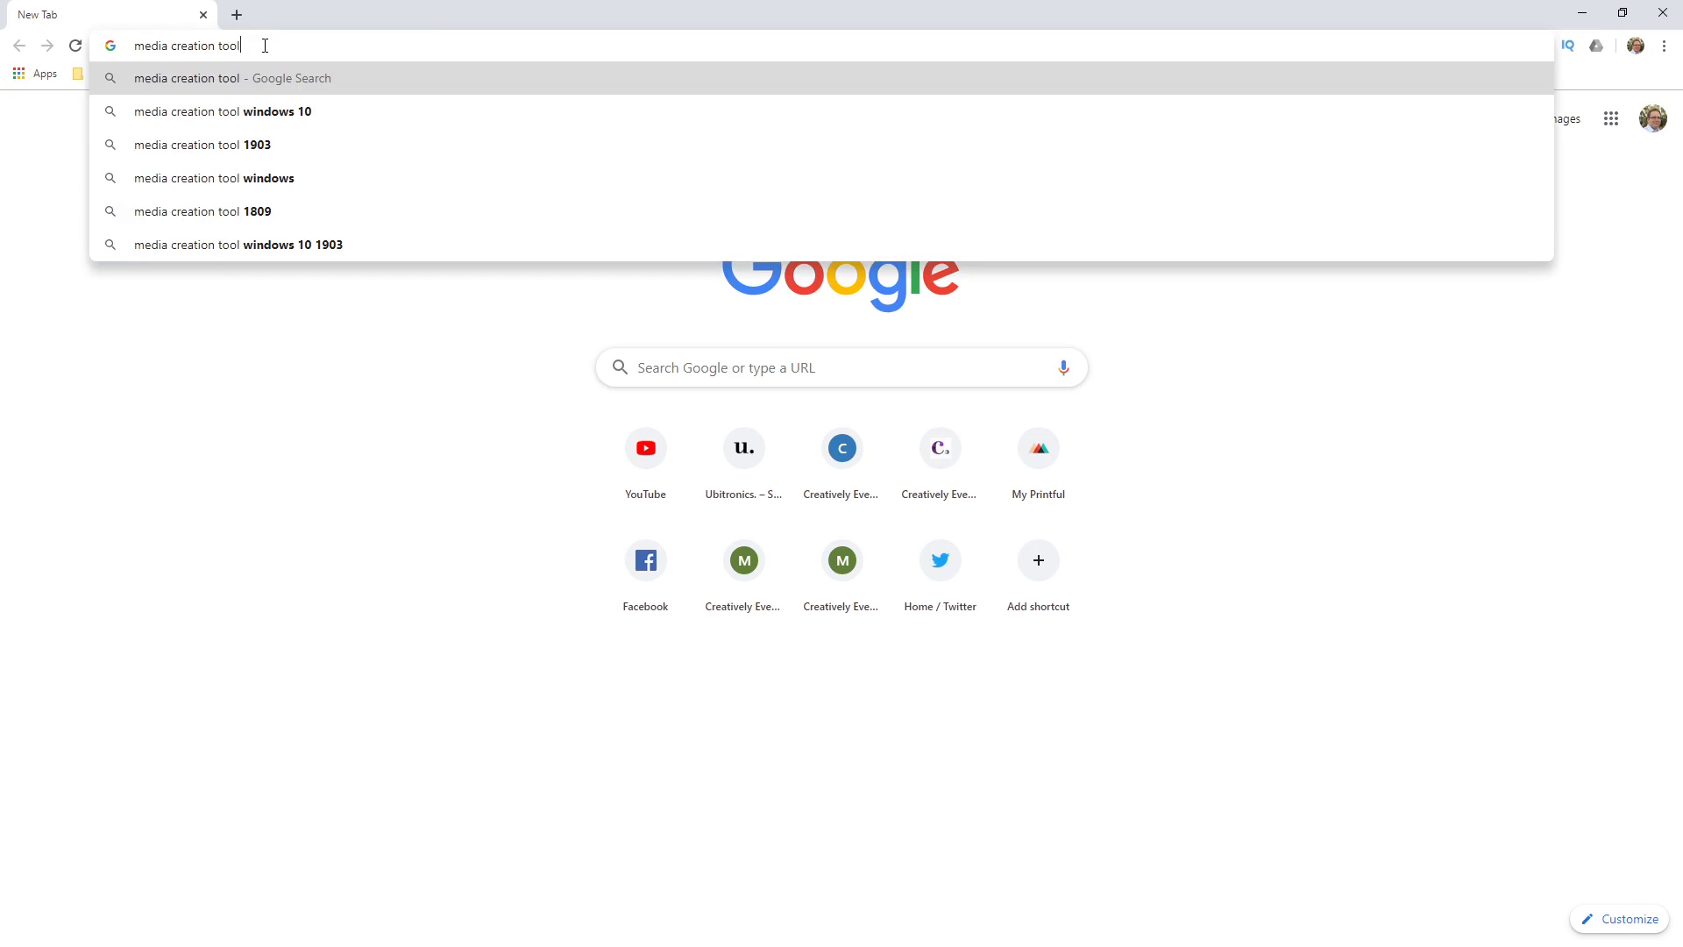
pyautogui.press('Return')
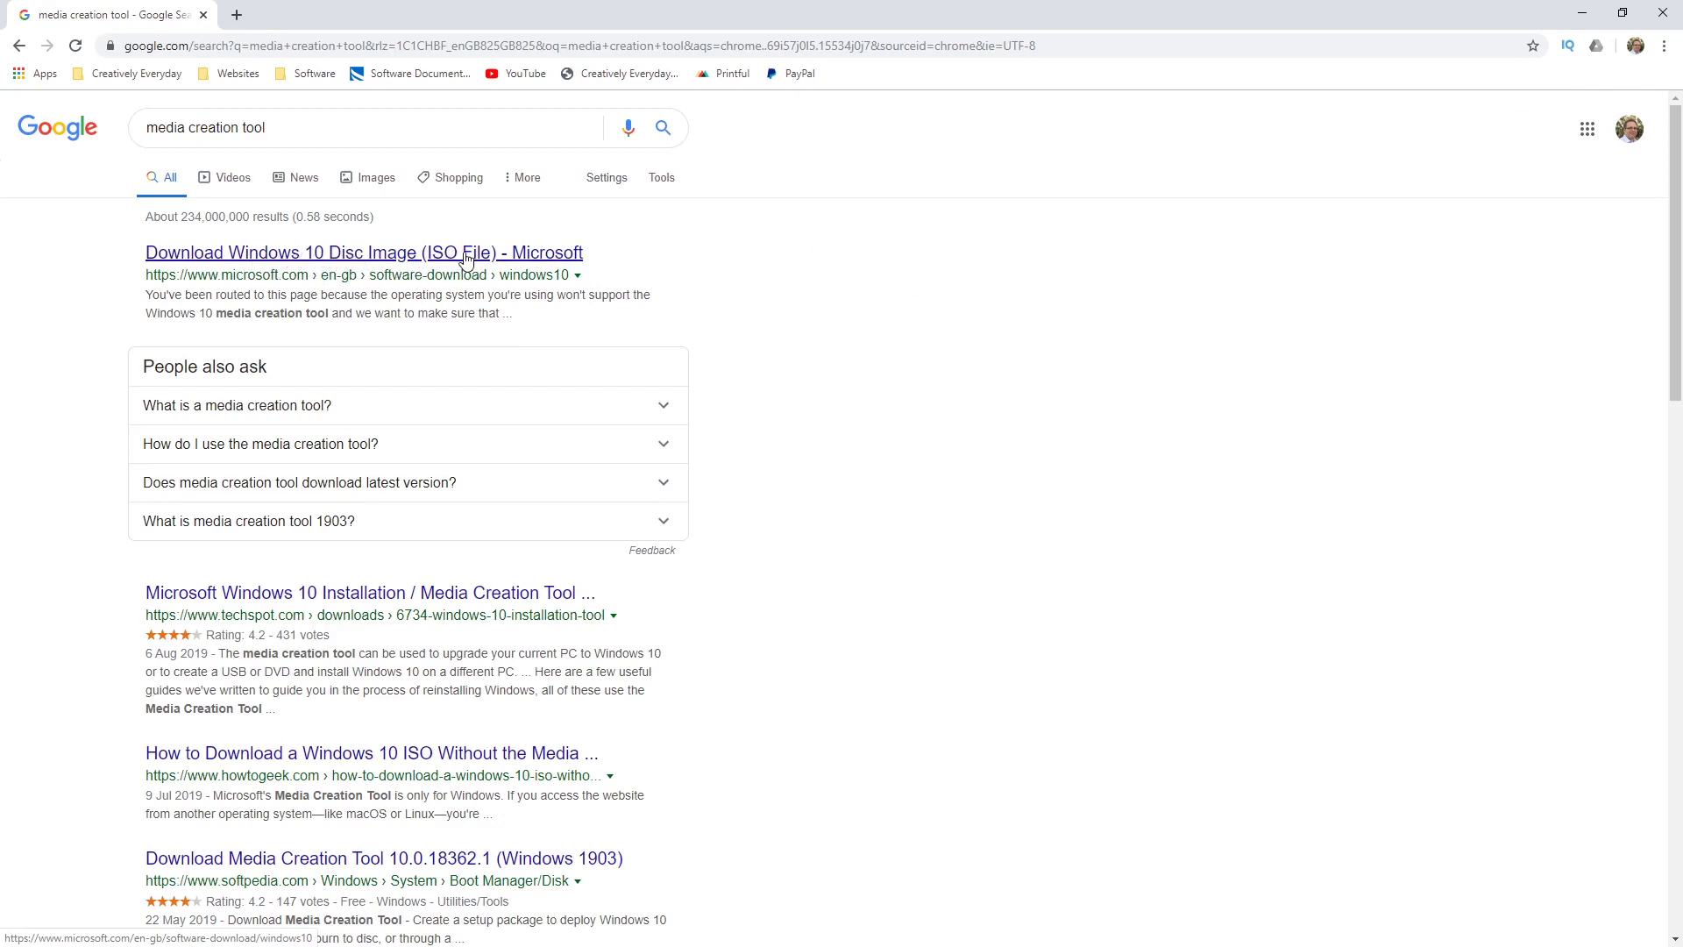
# Open Microsoft's 'Download Windows 10' page and download MediaCreationTool via 'Download tool now'.
pyautogui.click(430, 256)
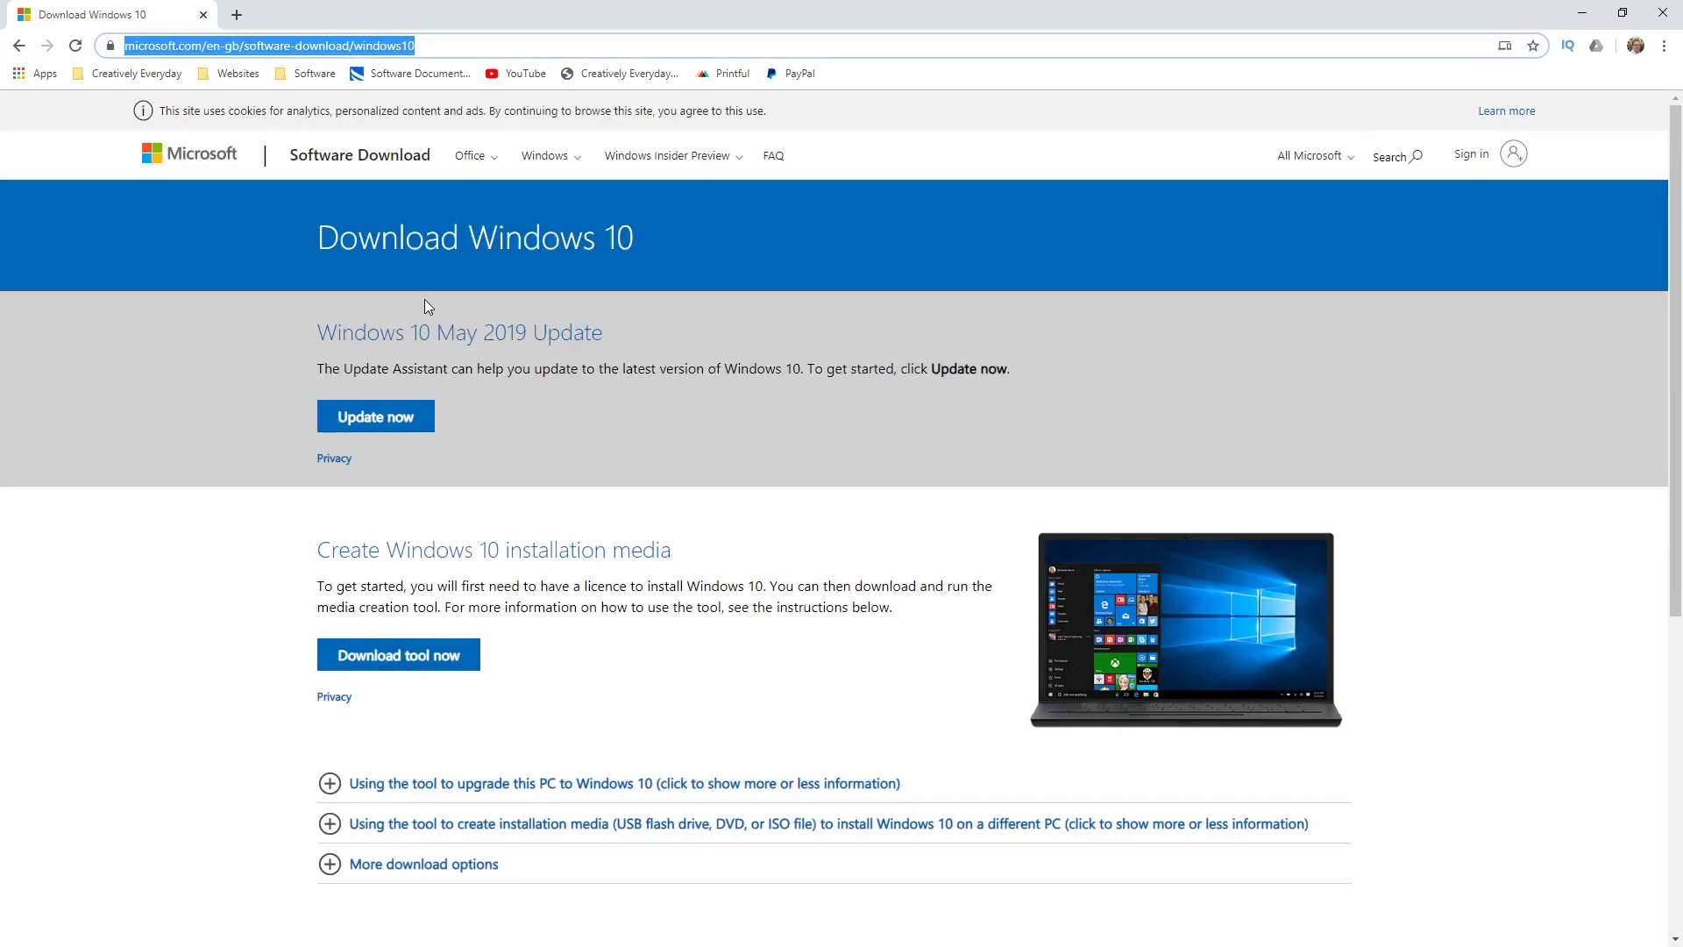
pyautogui.click(426, 298)
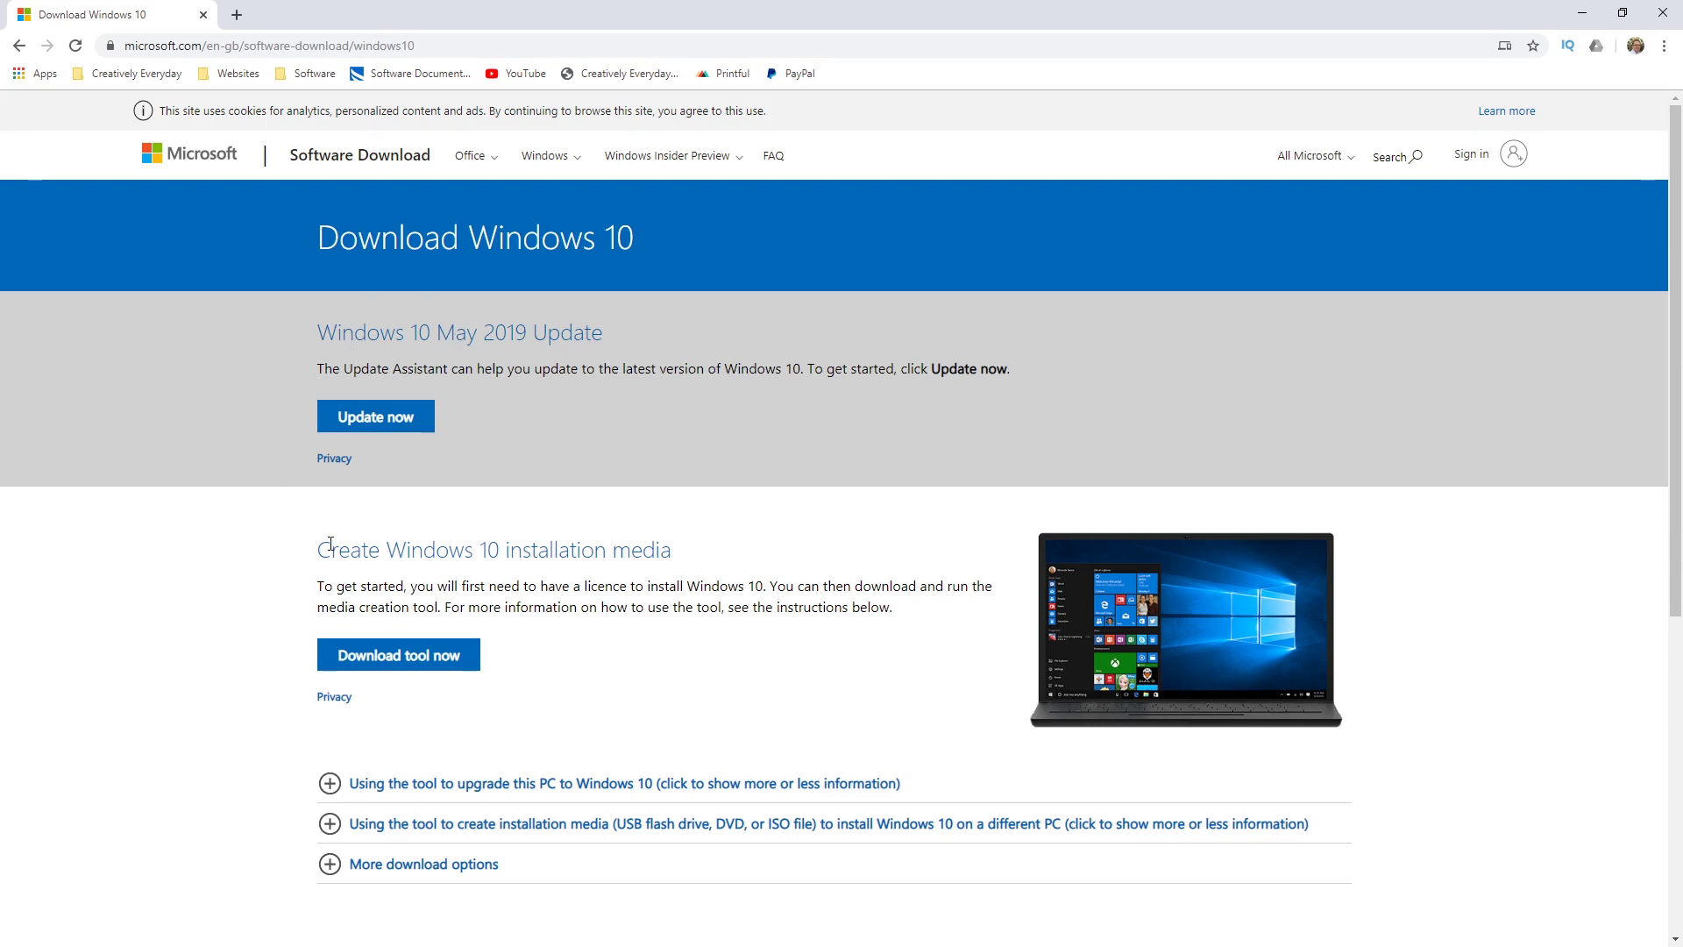
pyautogui.moveTo(327, 549); pyautogui.dragTo(656, 545)
pyautogui.click(655, 545)
pyautogui.click(388, 654)
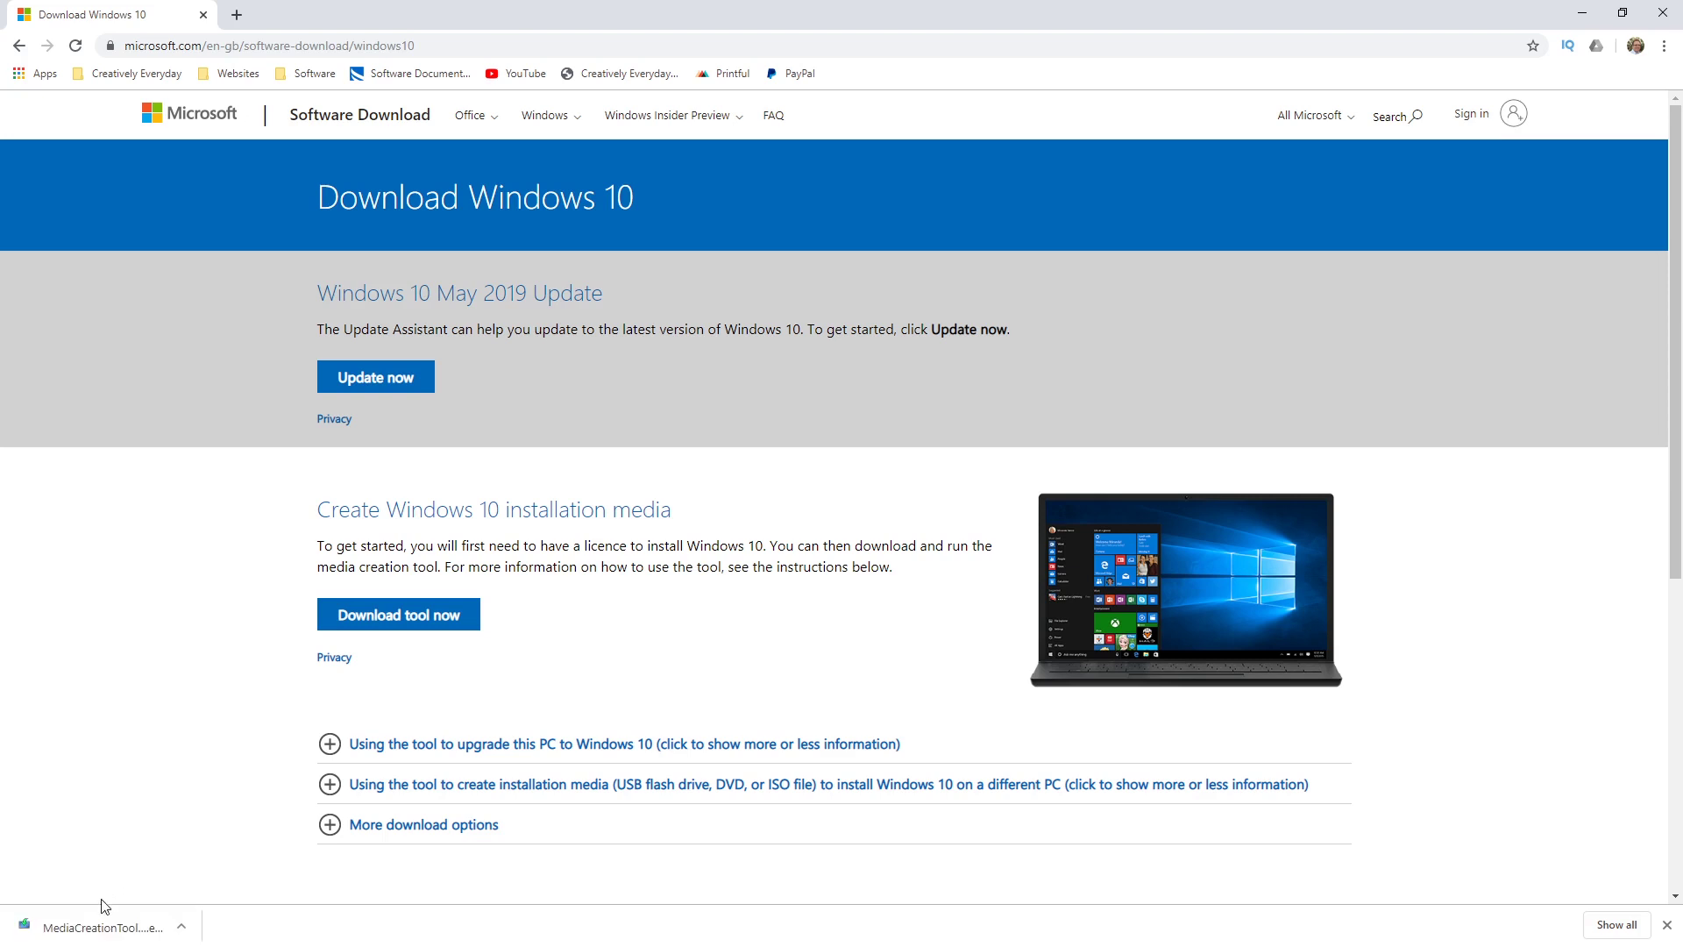
# Run MediaCreationTool, accept the licence terms, and select installation media for another PC.
pyautogui.click(79, 928)
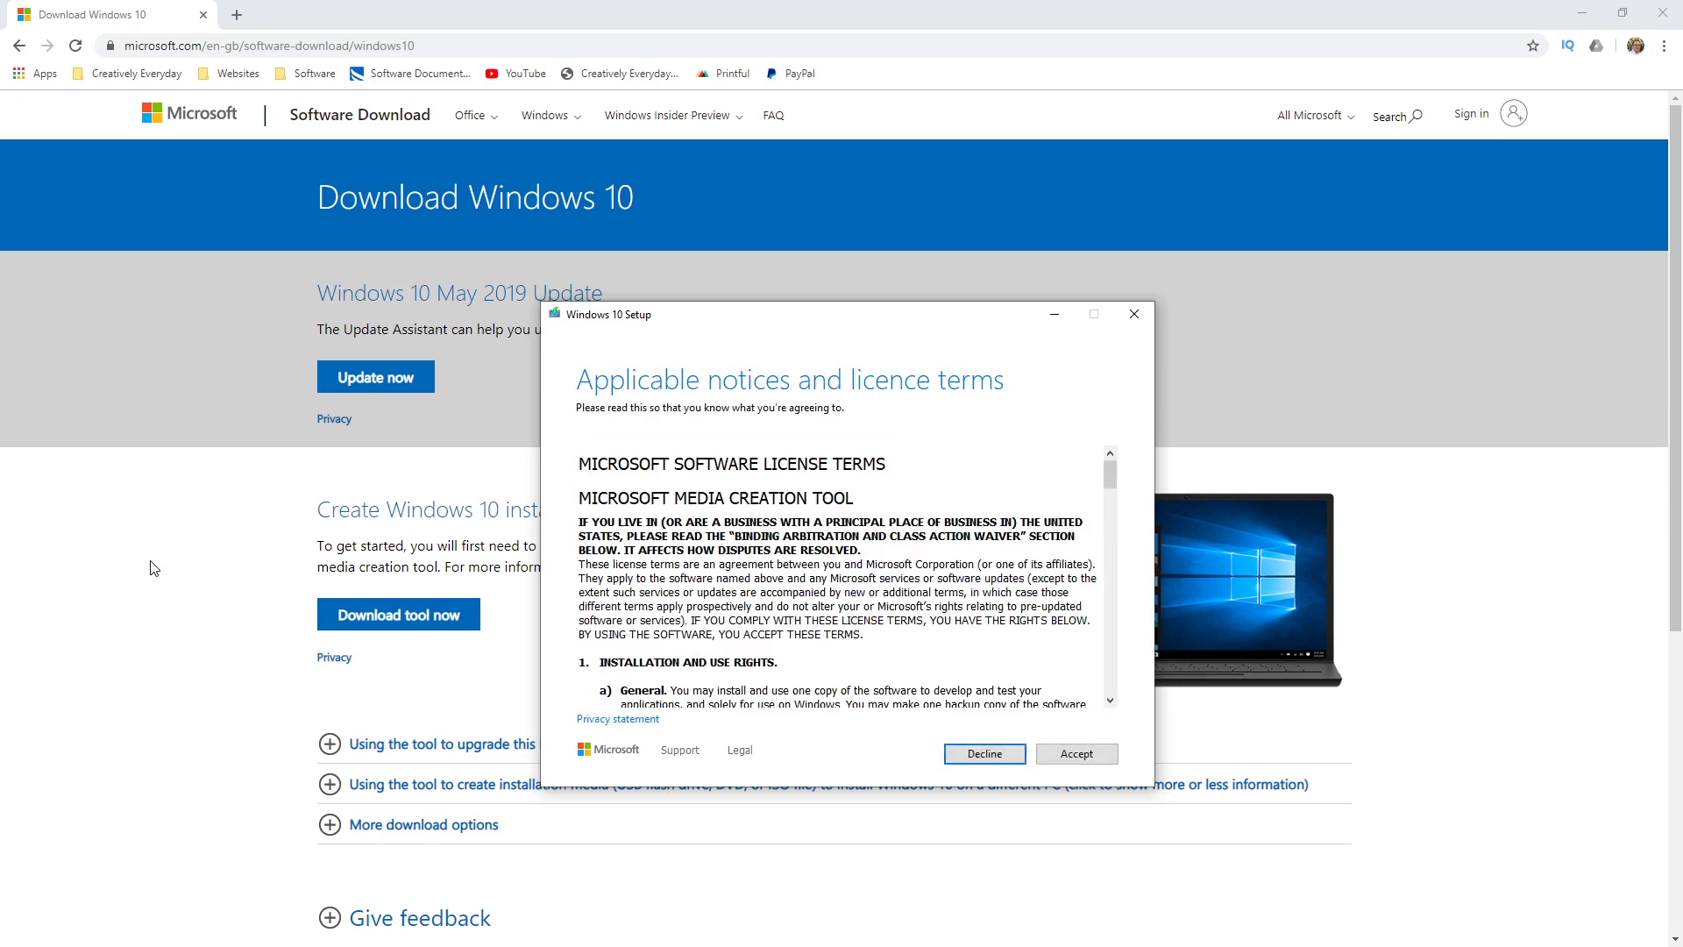
pyautogui.click(1089, 764)
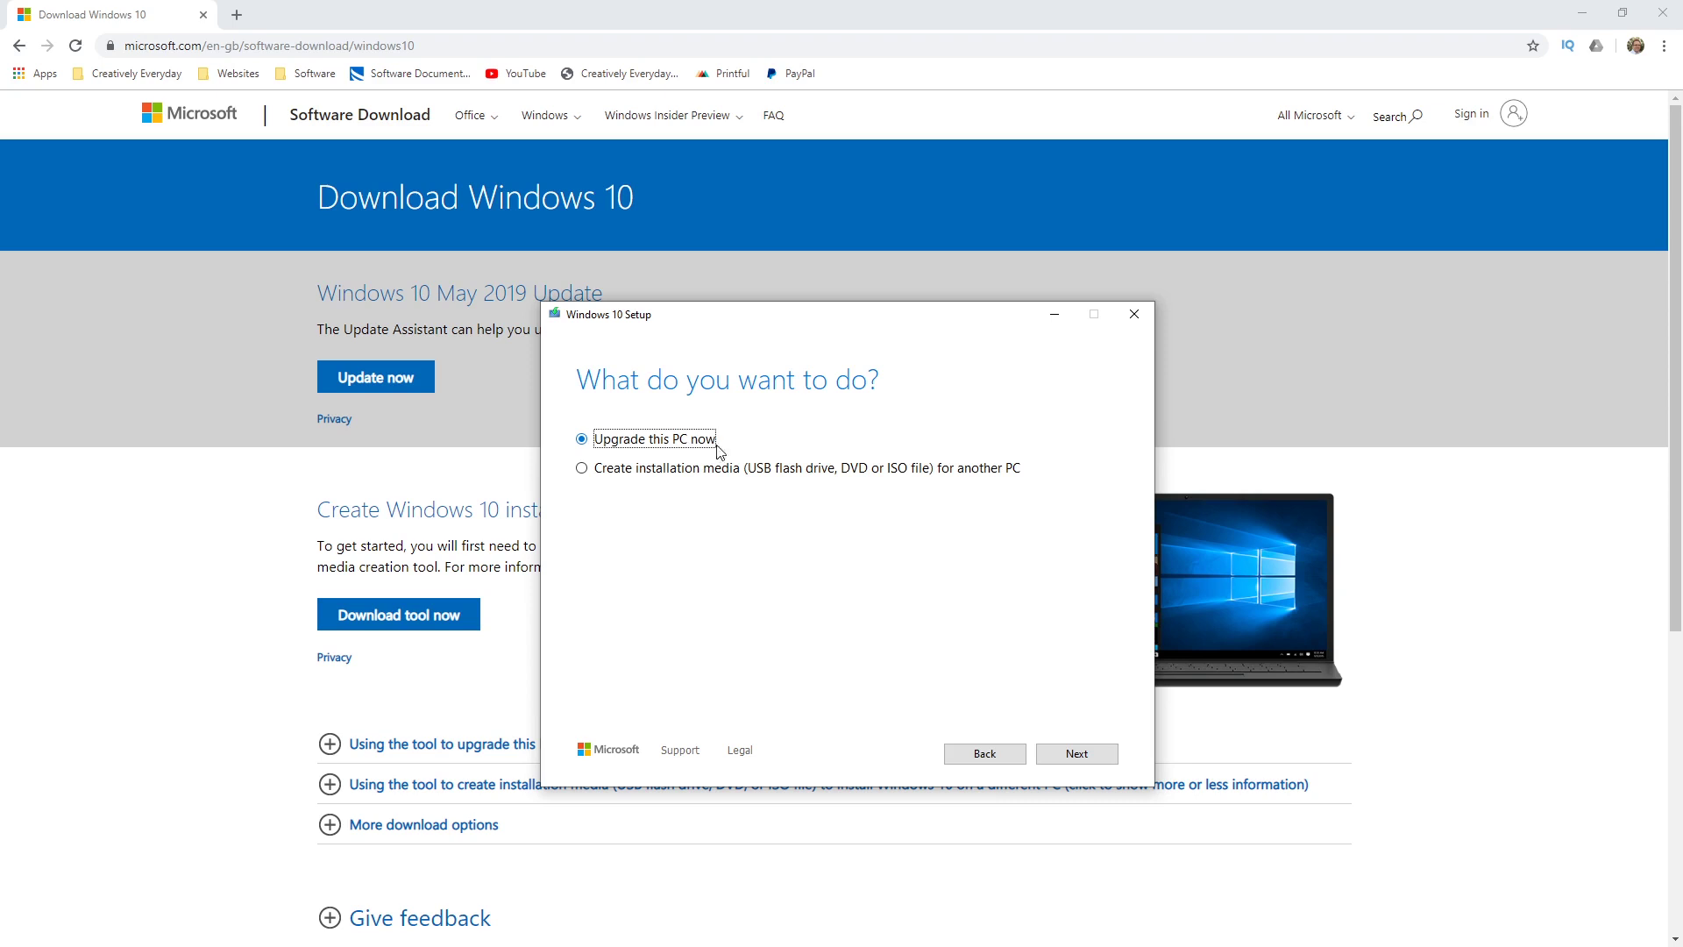
pyautogui.click(734, 470)
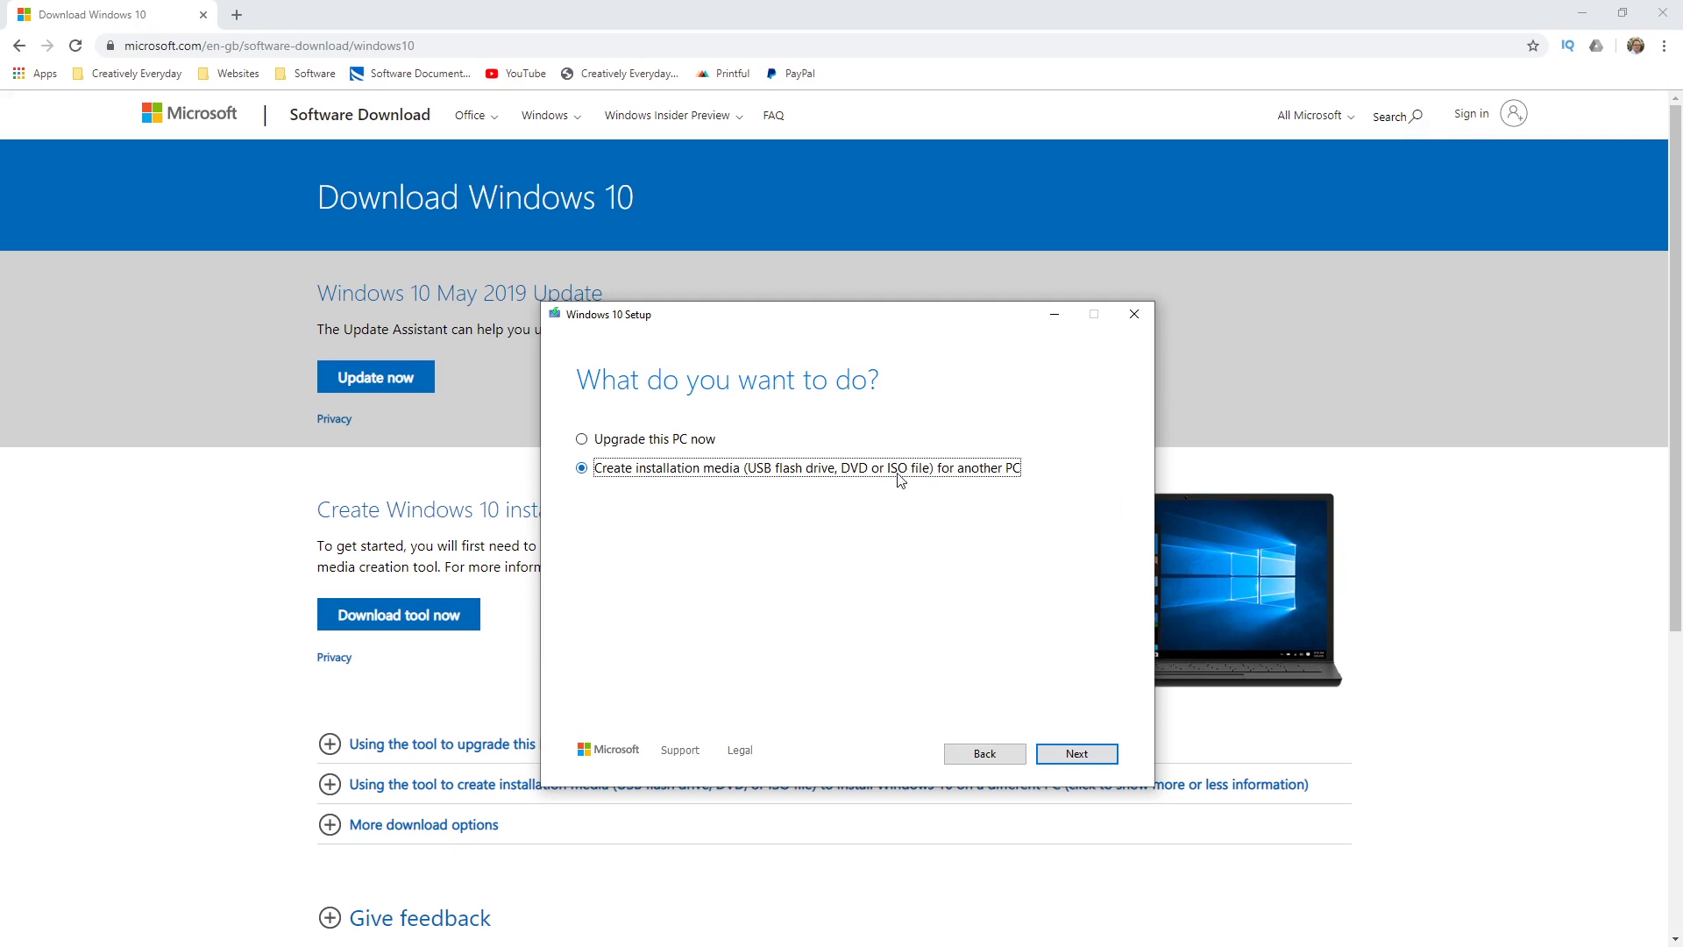
# Review the language, edition (Windows 10) and architecture choices, then keep the recommended options.
pyautogui.click(1078, 756)
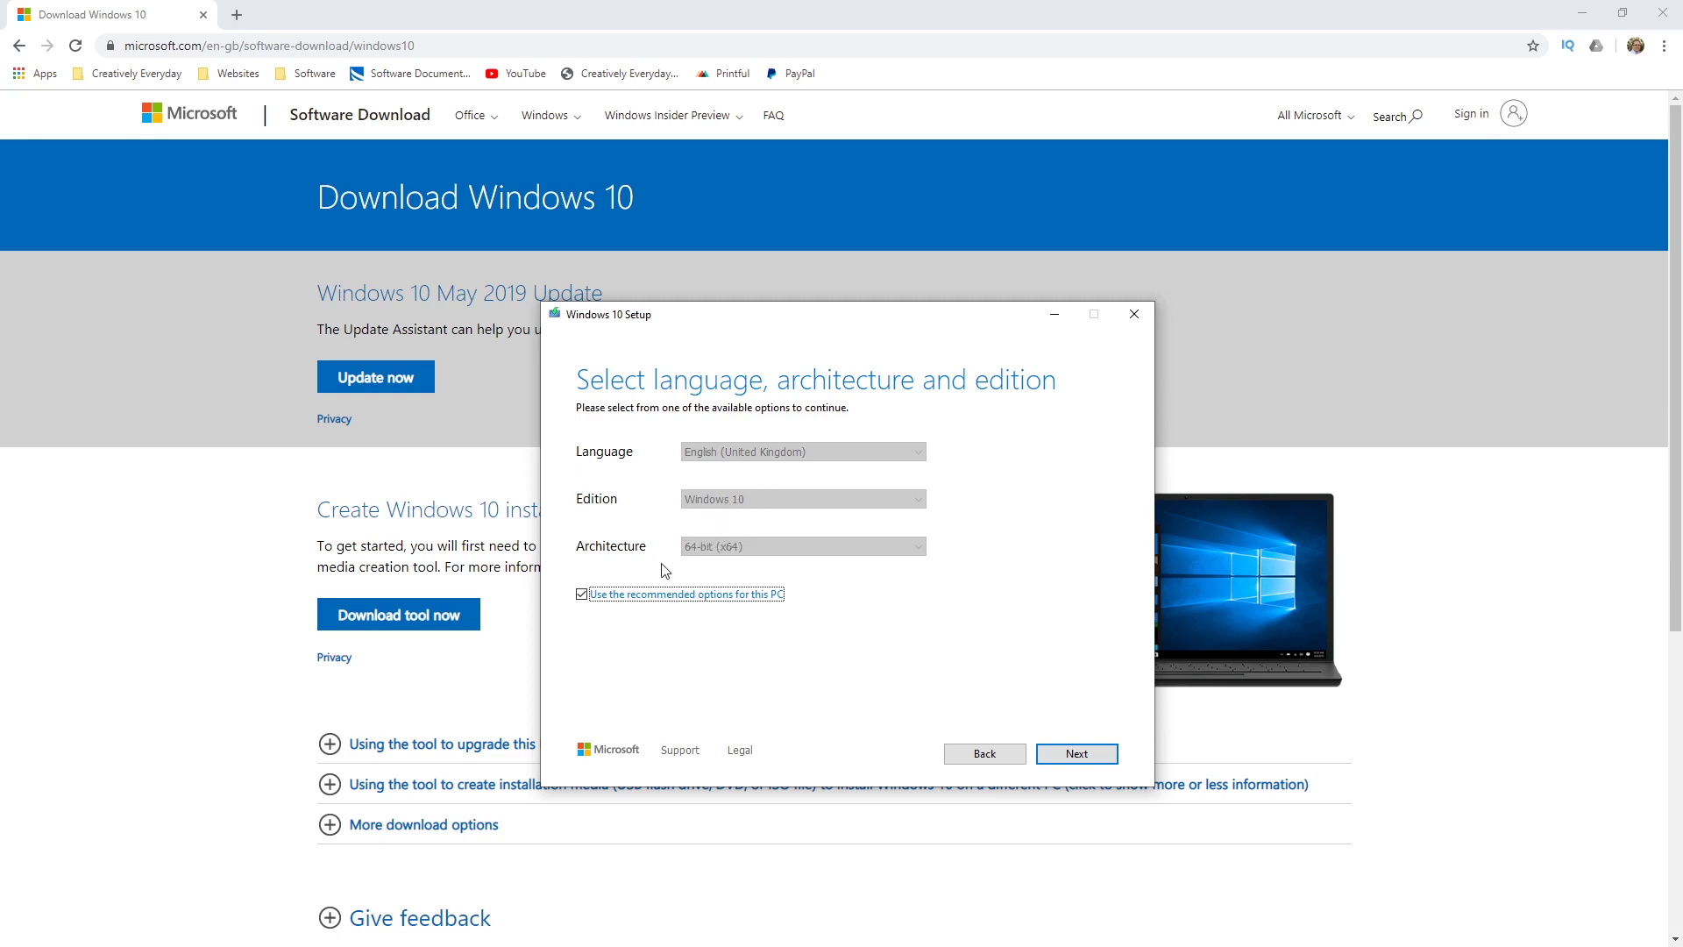
pyautogui.click(583, 596)
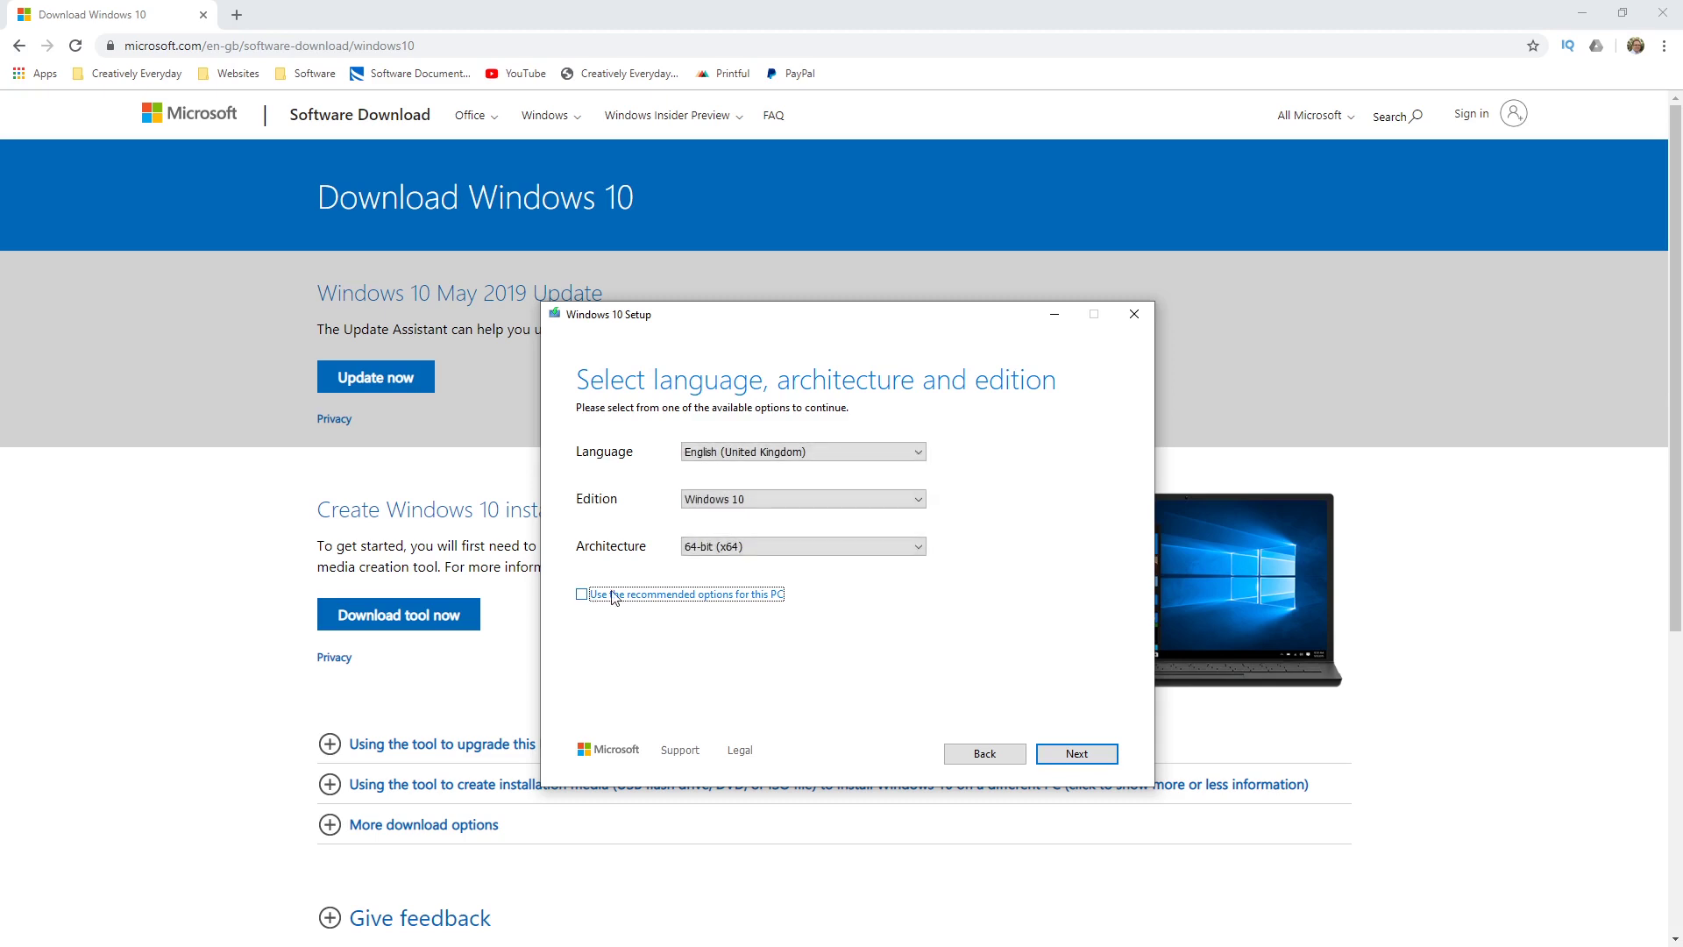
pyautogui.click(880, 450)
pyautogui.click(880, 452)
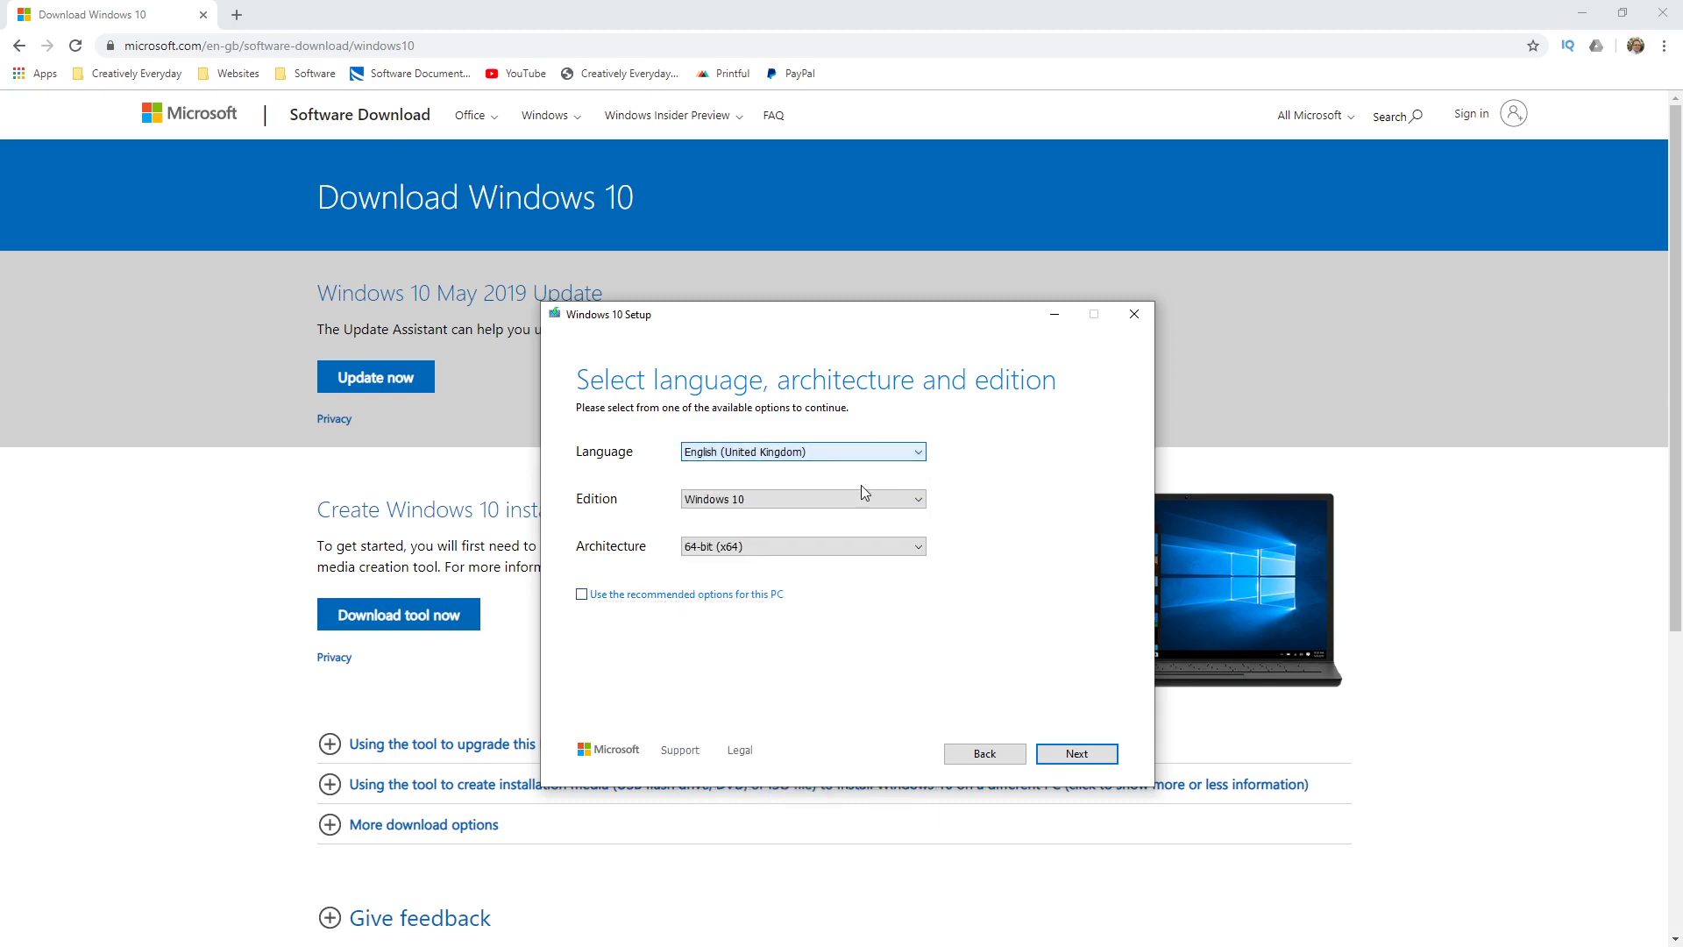
pyautogui.click(854, 502)
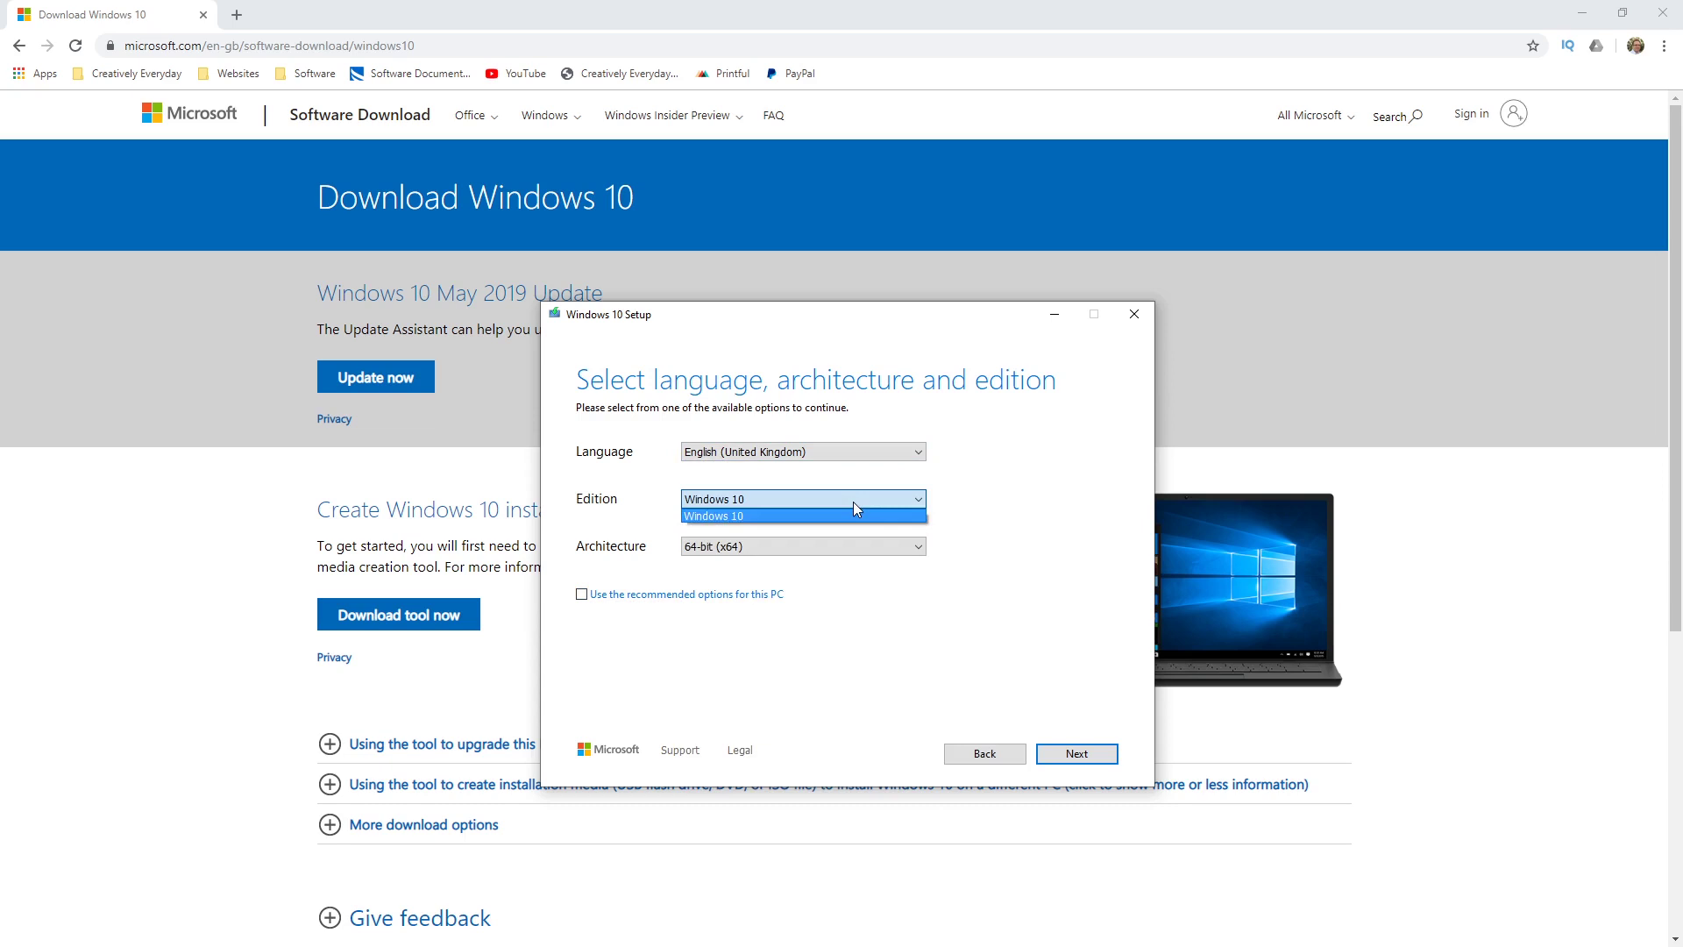
pyautogui.click(841, 547)
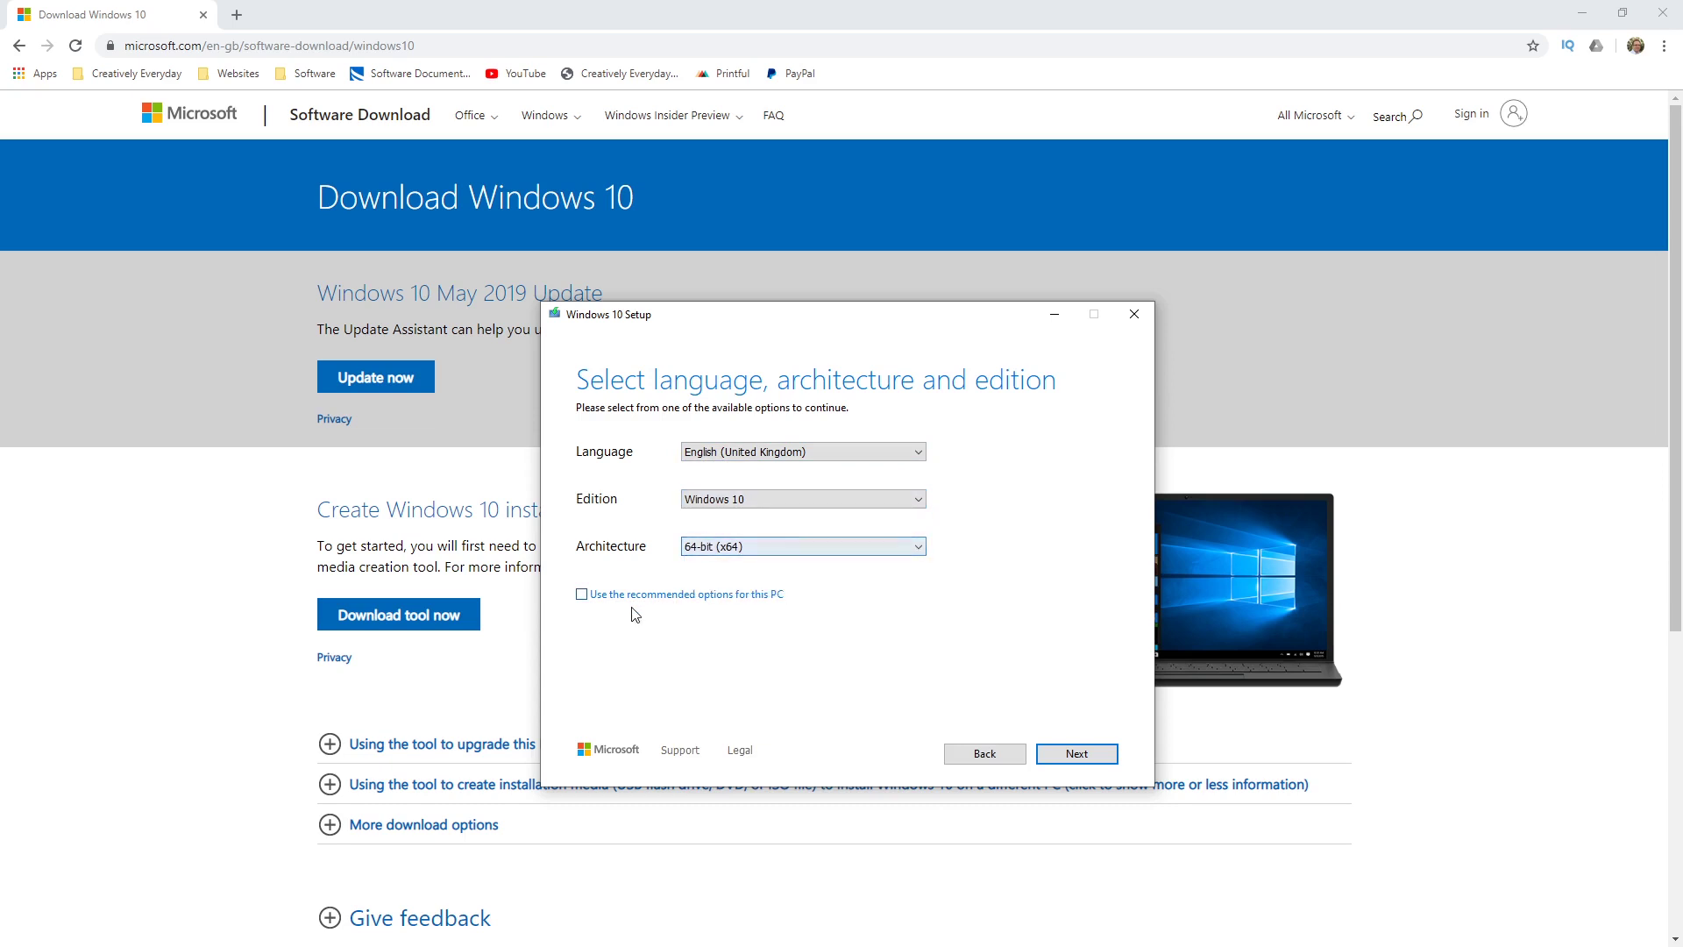
pyautogui.click(583, 595)
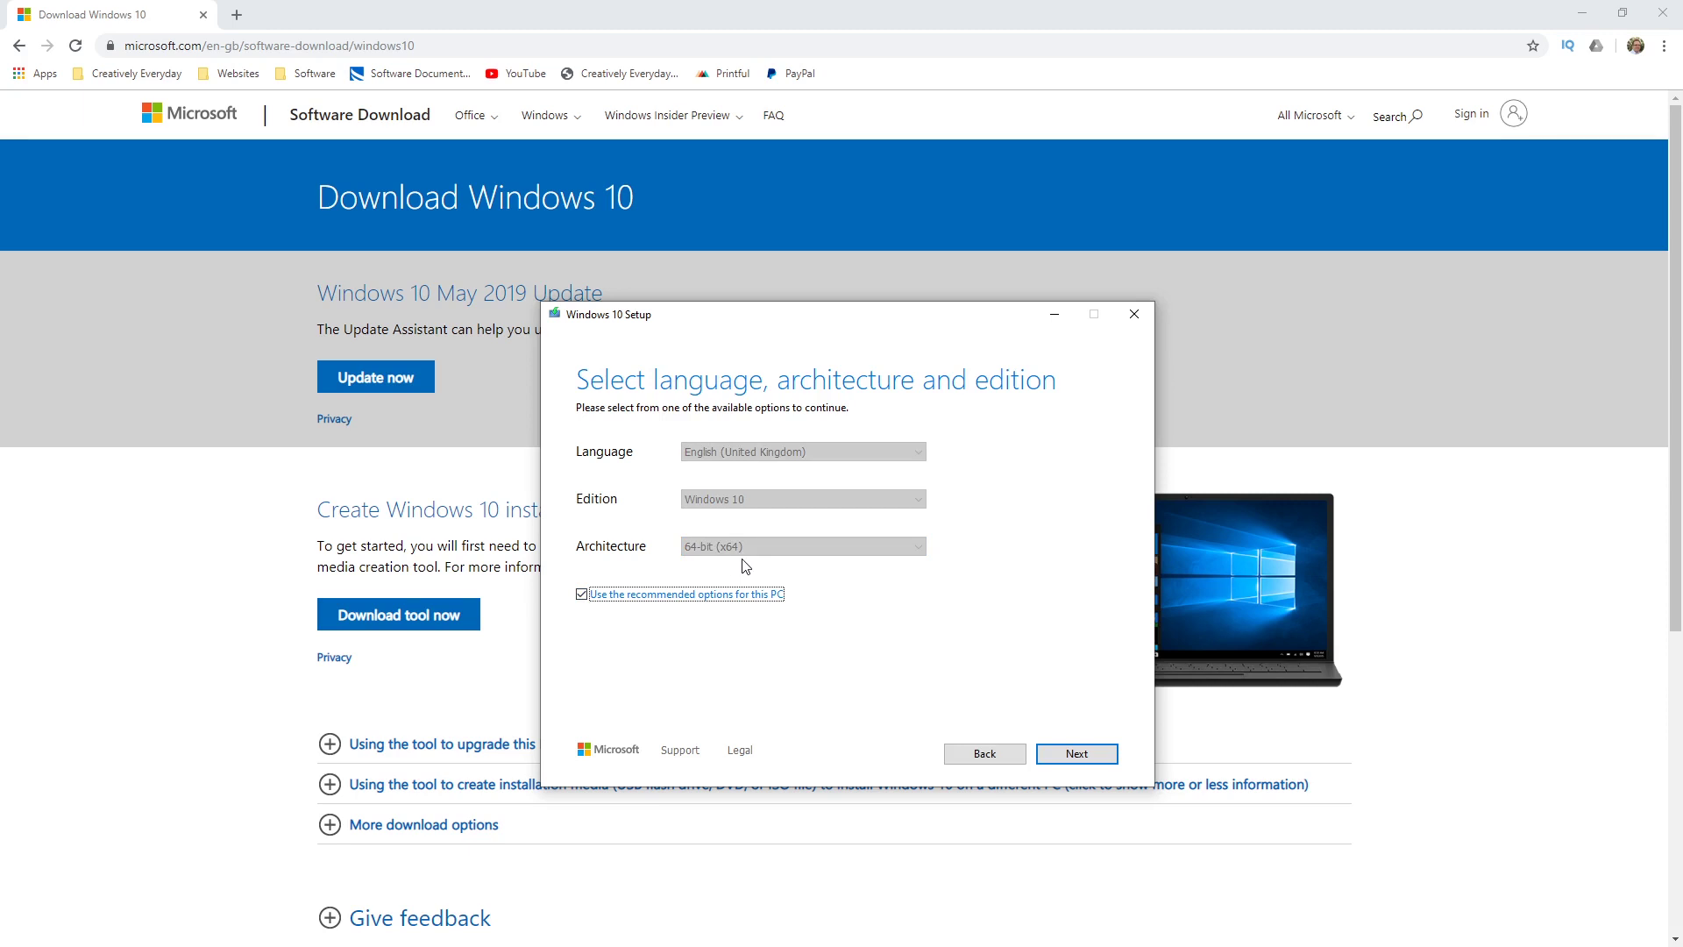
pyautogui.click(1078, 754)
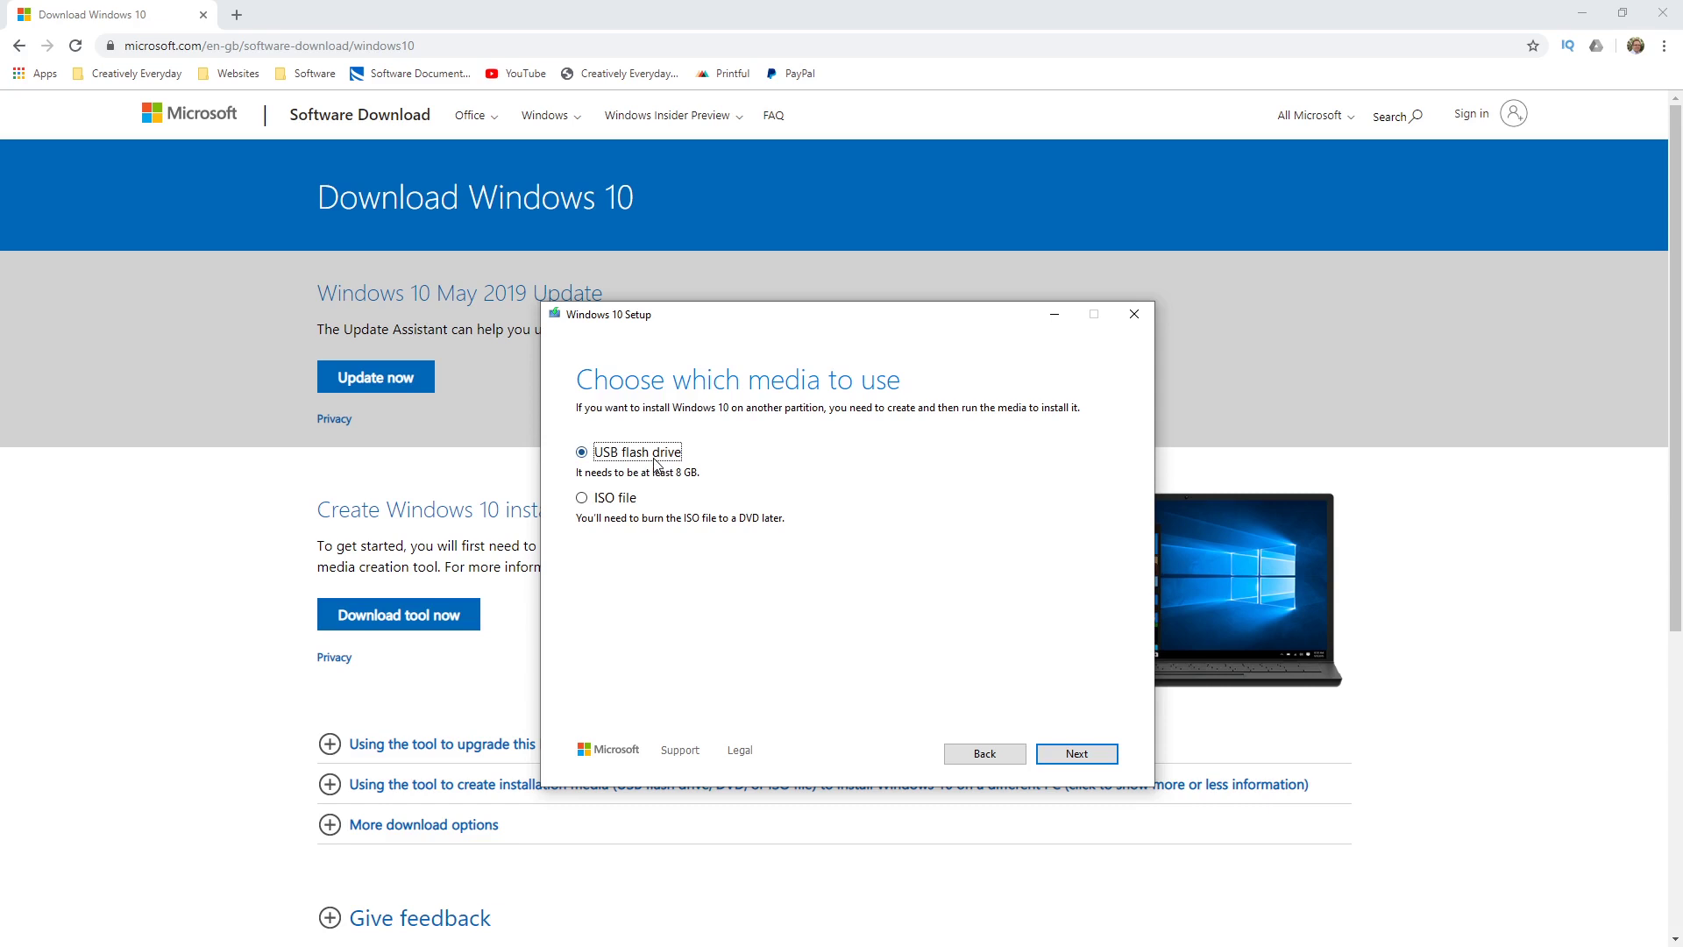
# Choose ISO file as the media and save Windows10.iso to the Desktop.
pyautogui.click(619, 501)
pyautogui.click(1056, 754)
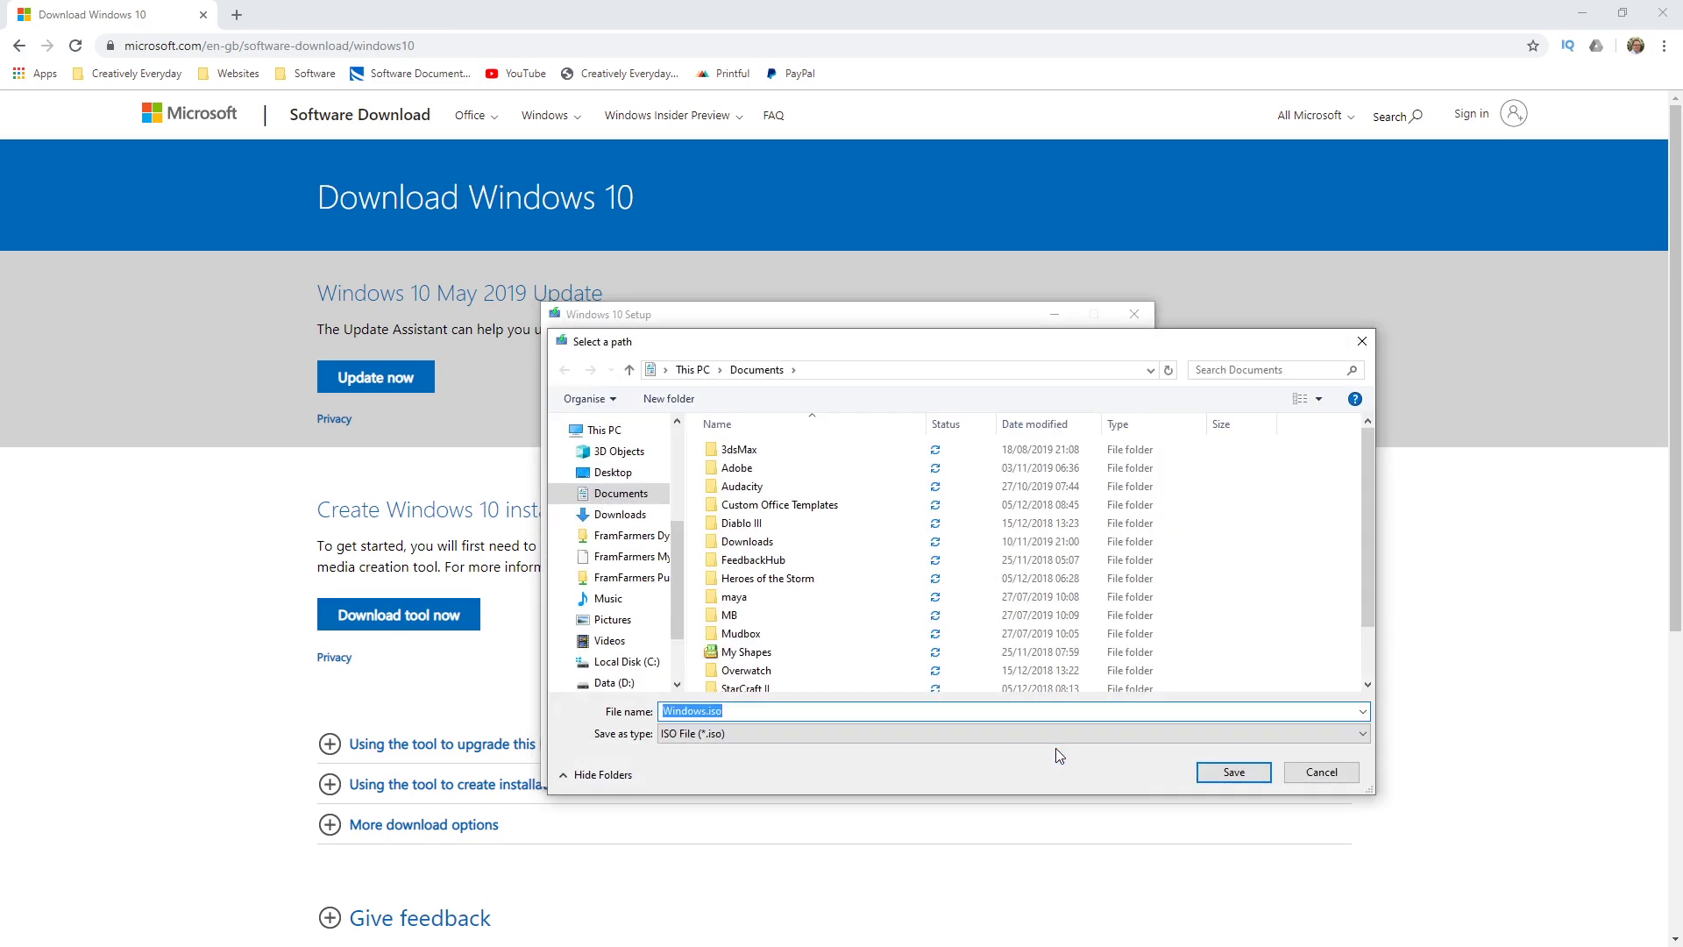
pyautogui.scroll(2, 681, 582)
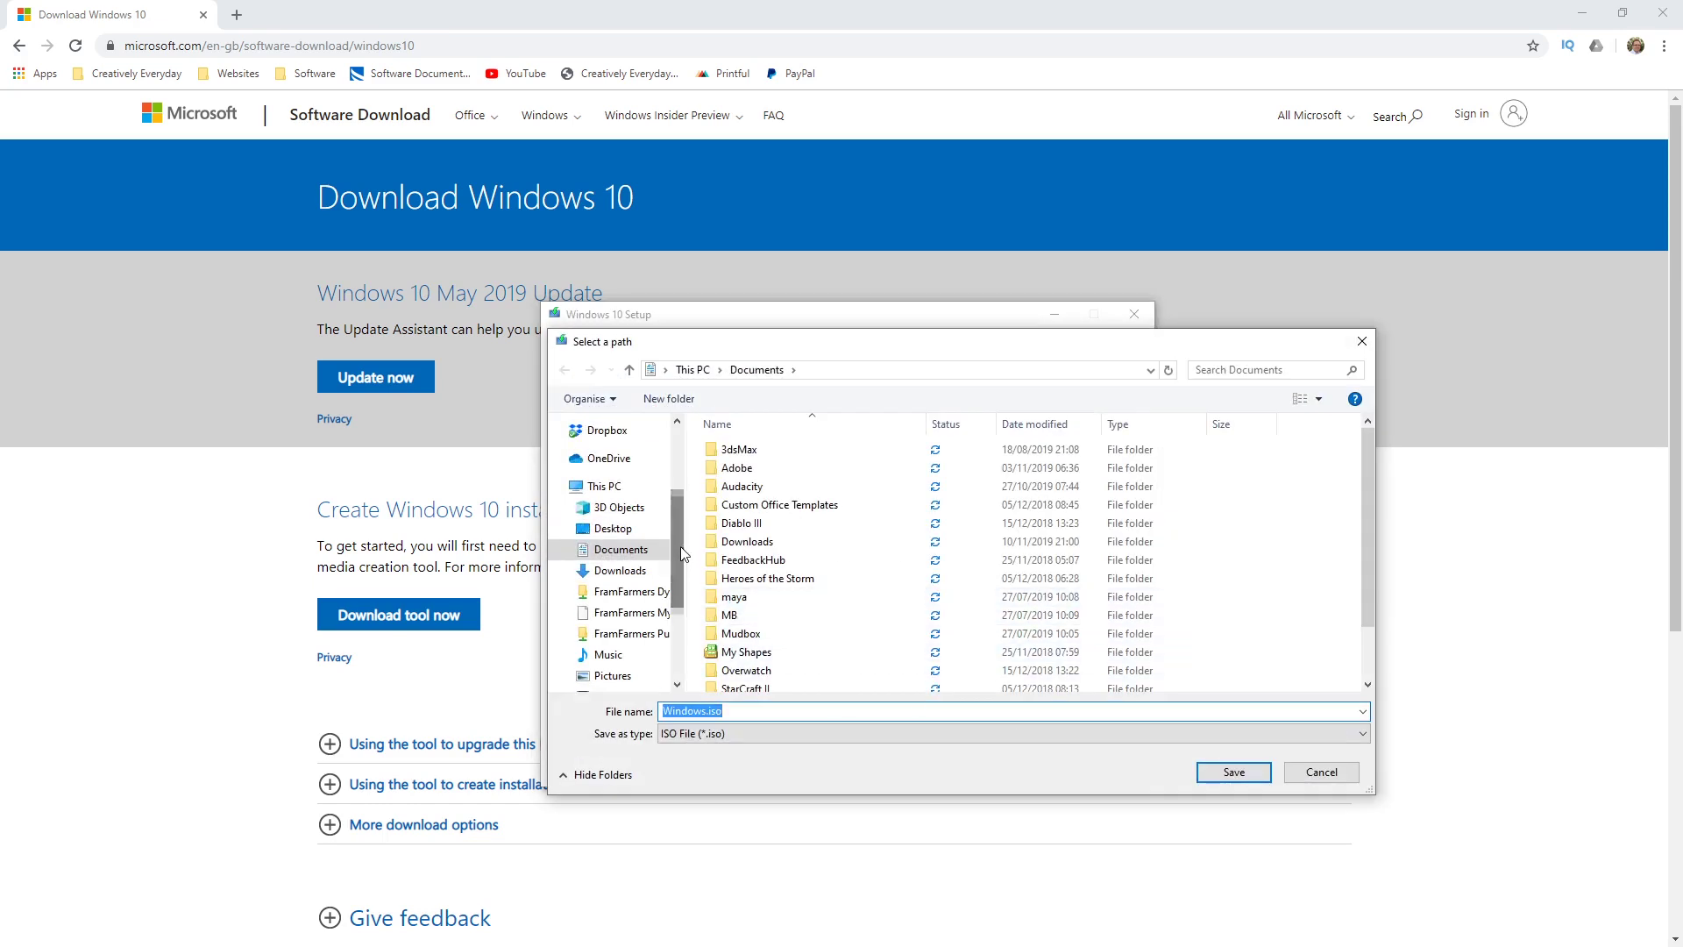
pyautogui.click(614, 528)
pyautogui.click(728, 710)
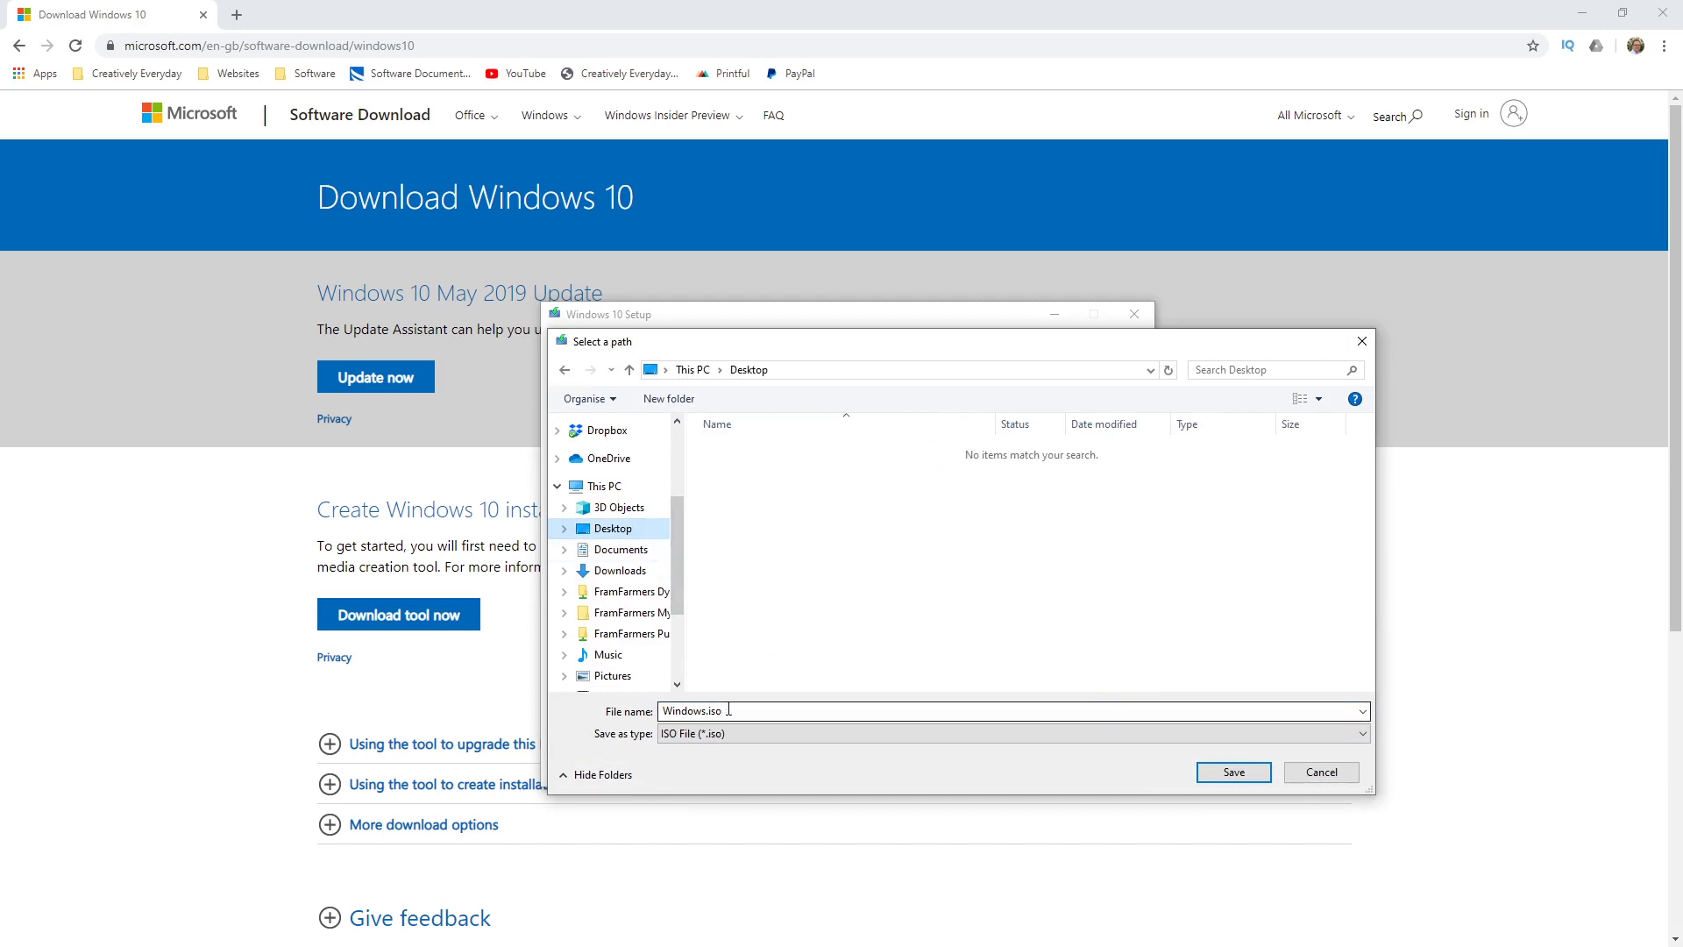
pyautogui.click(704, 710)
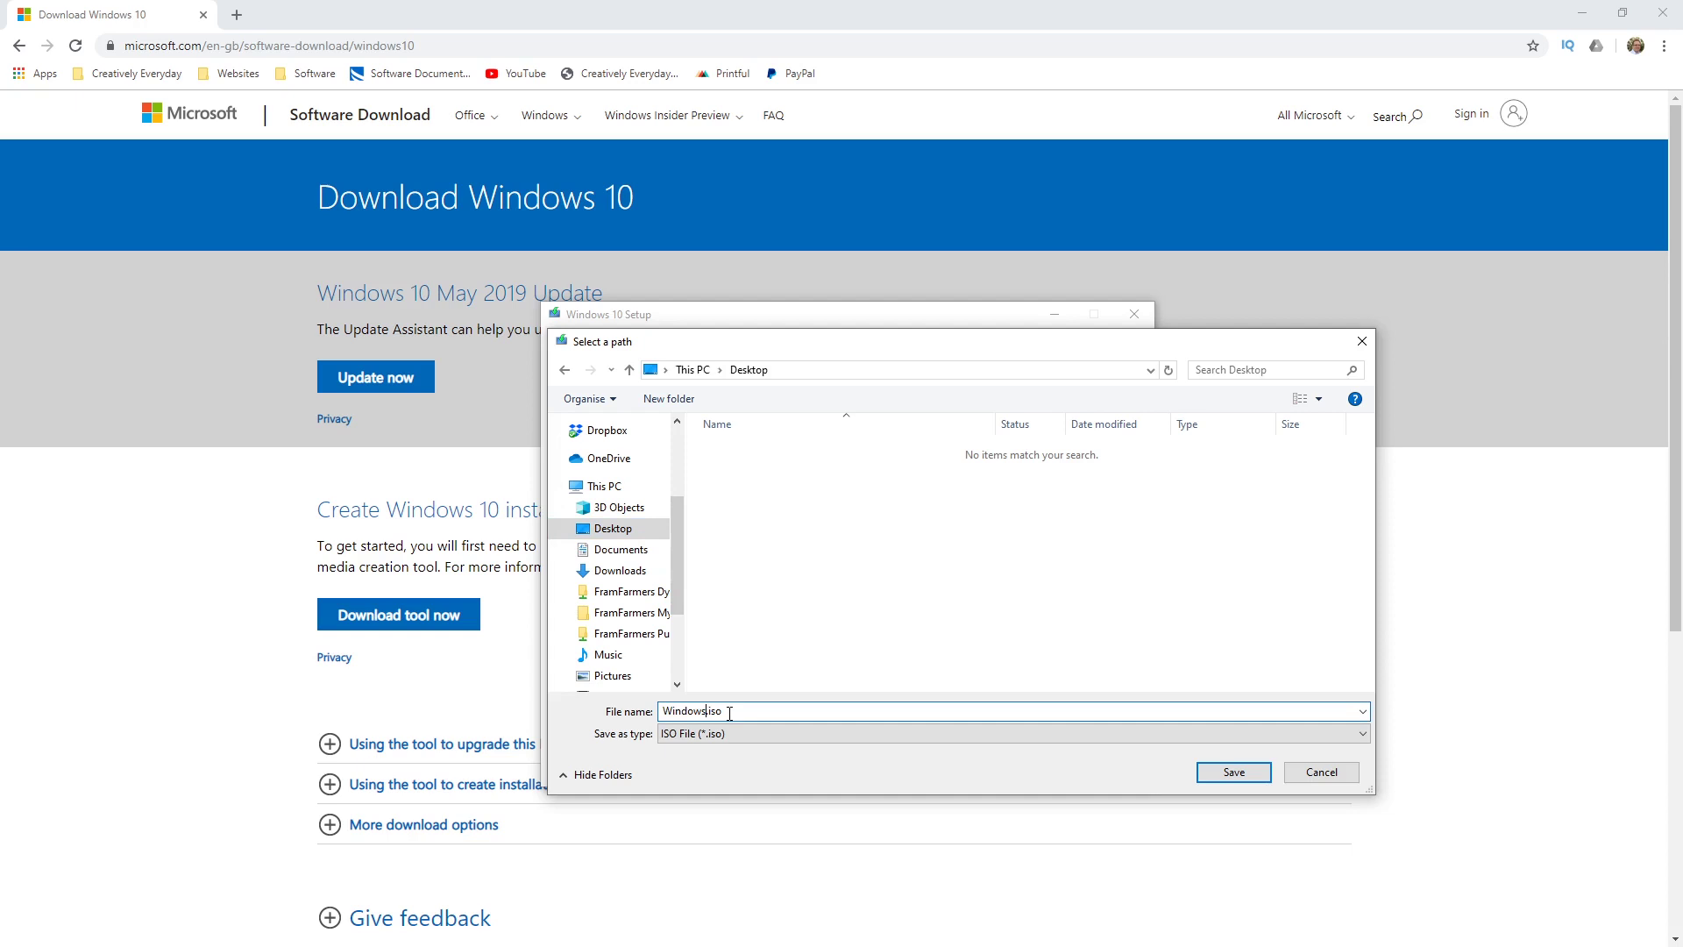
pyautogui.click(1234, 772)
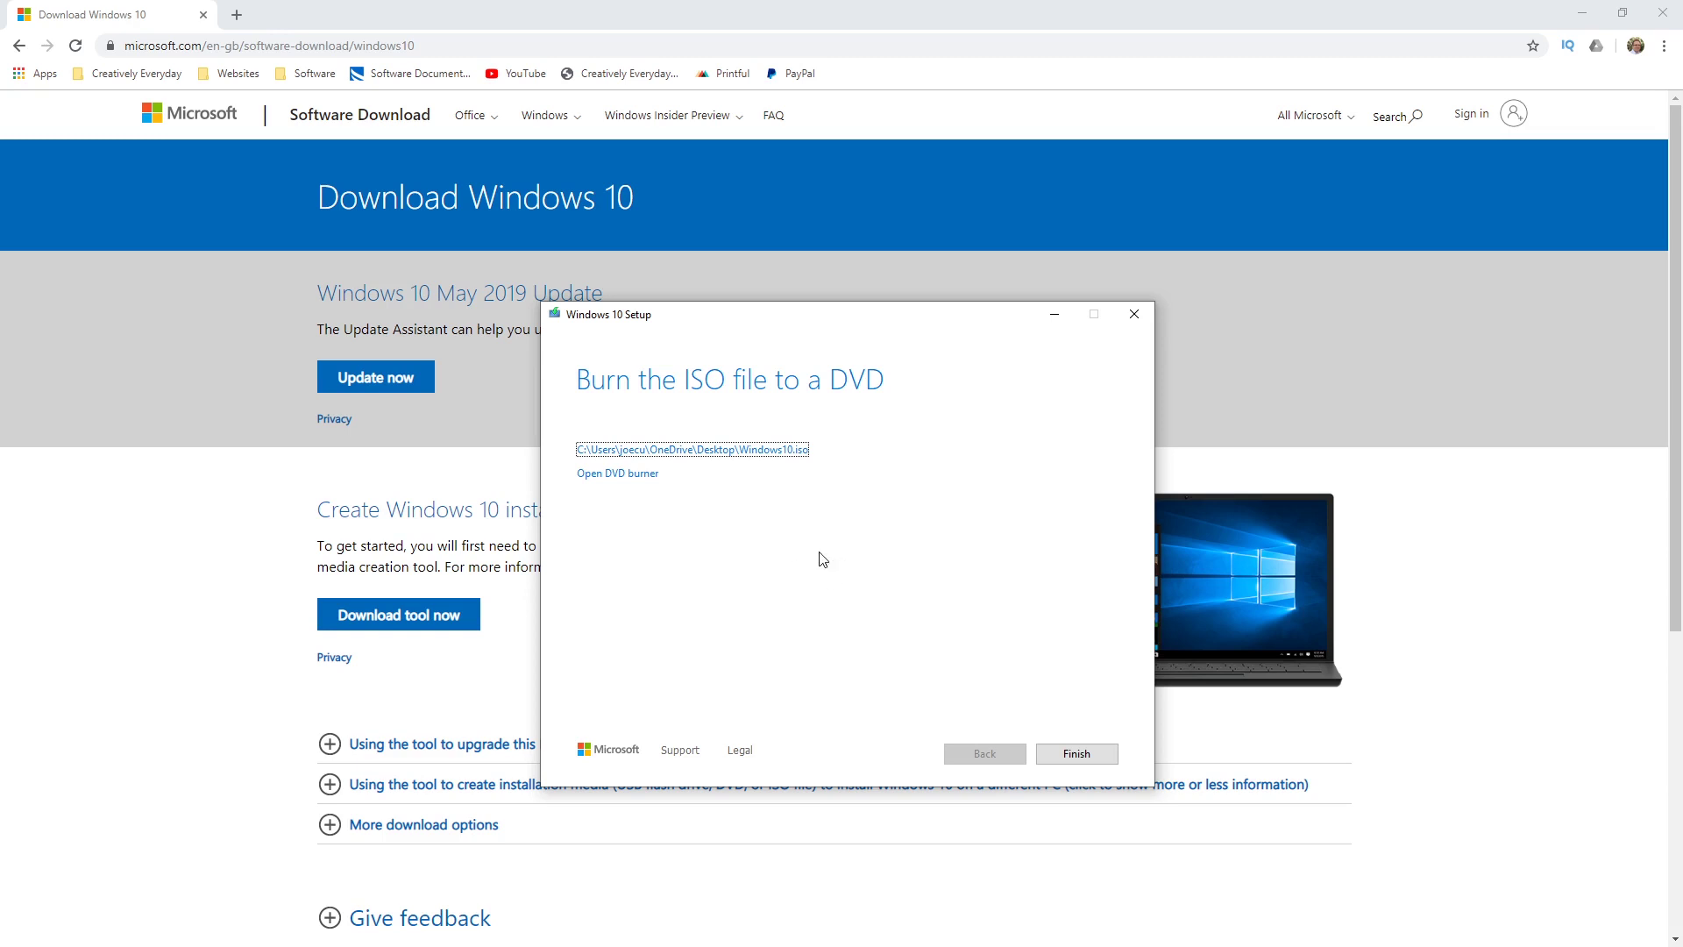
# Finish setup on the 'Burn the ISO file to a DVD' page once the download completes.
pyautogui.click(1076, 754)
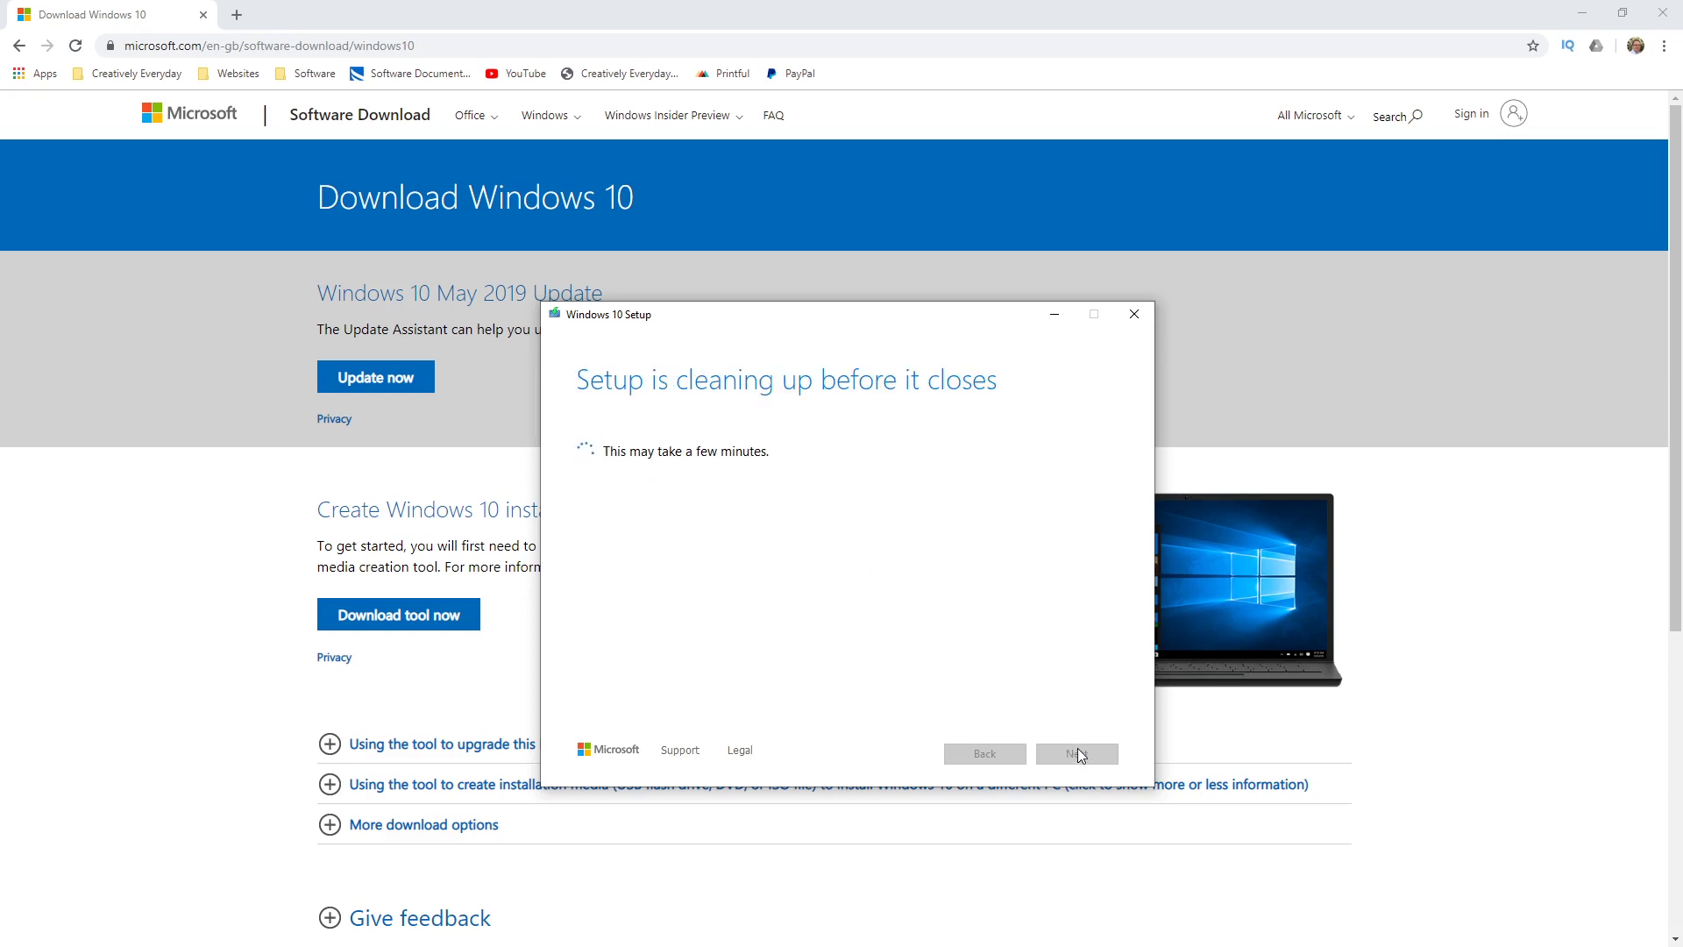